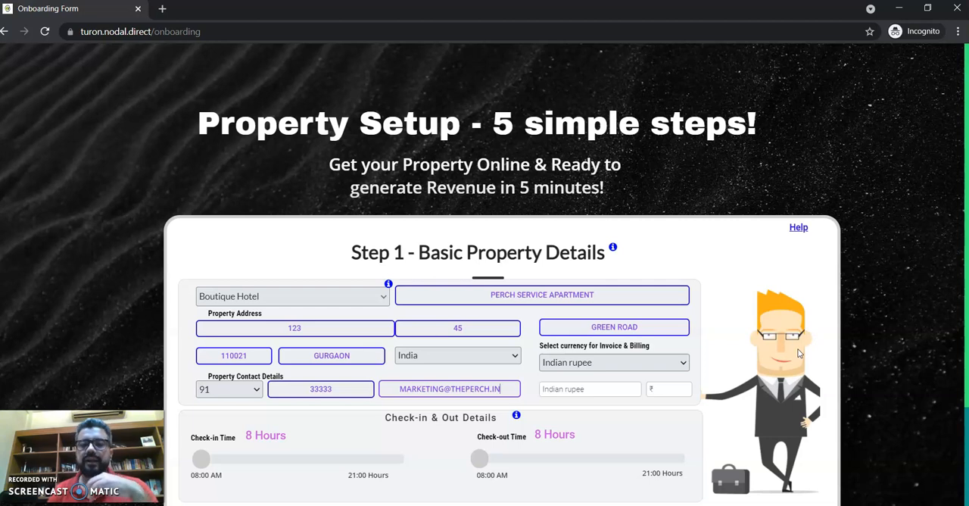
Step: Set both the property's check-in time and check-out time to 13 Hours
{"action": "left_click_drag", "start_coordinate": [203, 459], "coordinate": [275, 455]}
{"action": "left_click_drag", "start_coordinate": [480, 457], "coordinate": [550, 456]}
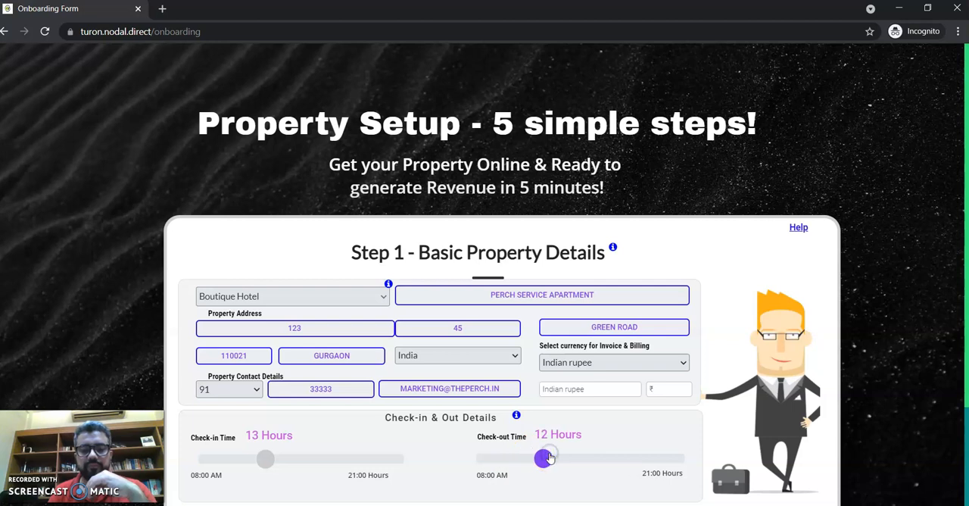
{"action": "key", "text": "Left"}
{"action": "key", "text": "Left"}
{"action": "key", "text": "Left"}
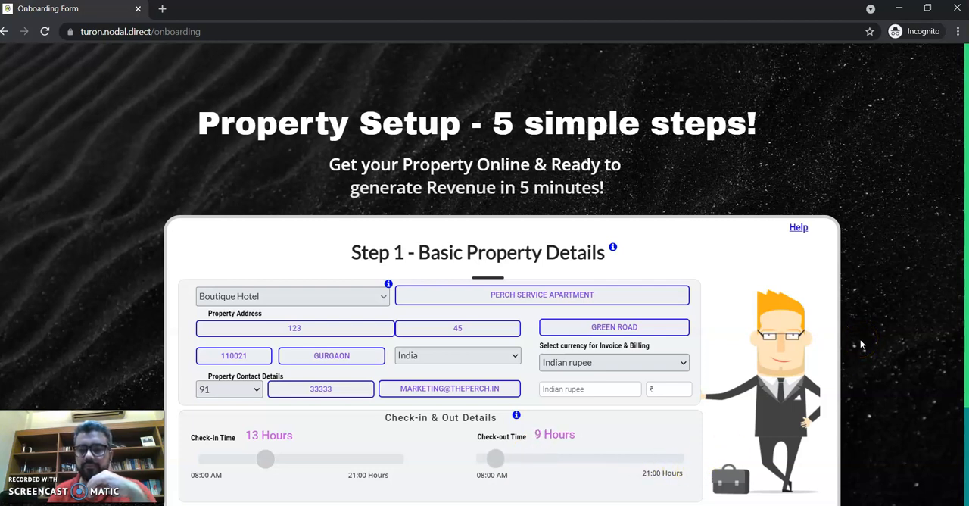
{"action": "key", "text": "Right"}
{"action": "key", "text": "Right"}
{"action": "key", "text": "Right"}
{"action": "key", "text": "Right"}
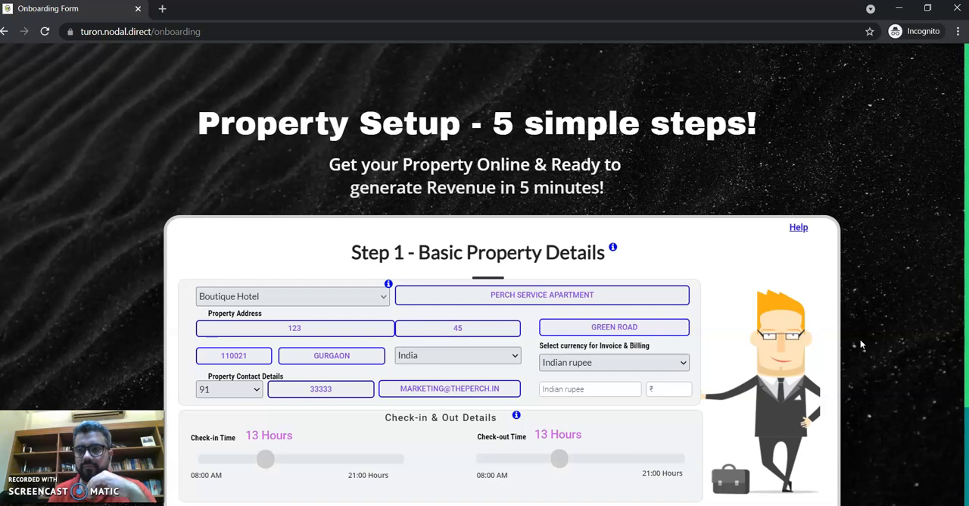
Step: Proceed past the basic property details and skip the optional property financial info, leaving the company details blank
{"action": "left_click", "coordinate": [931, 12]}
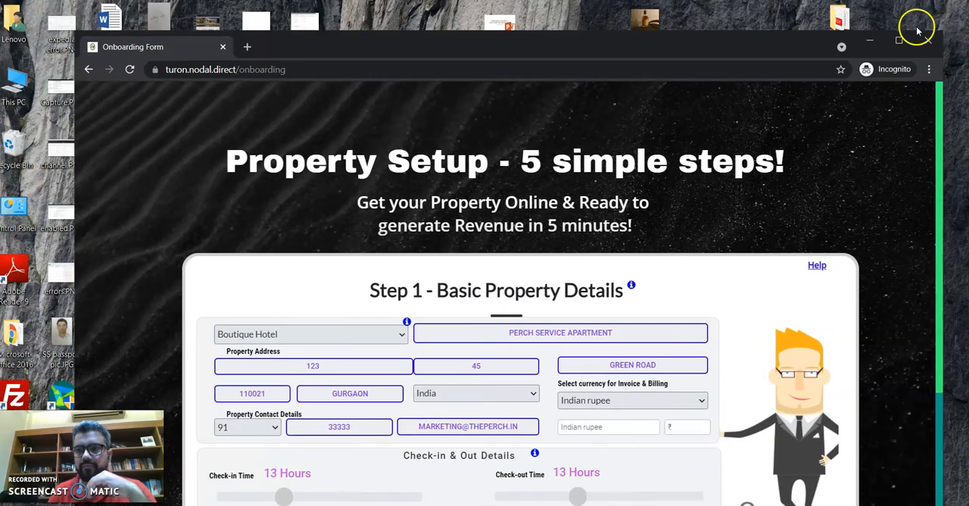
{"action": "left_click", "coordinate": [904, 37]}
{"action": "scroll", "coordinate": [959, 84], "scroll_direction": "down", "scroll_amount": 2}
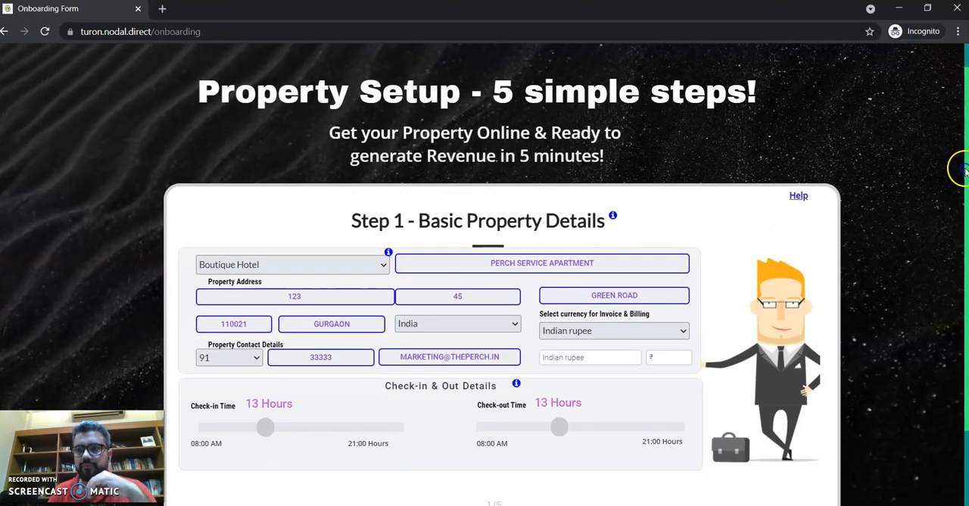
{"action": "left_click", "coordinate": [512, 428]}
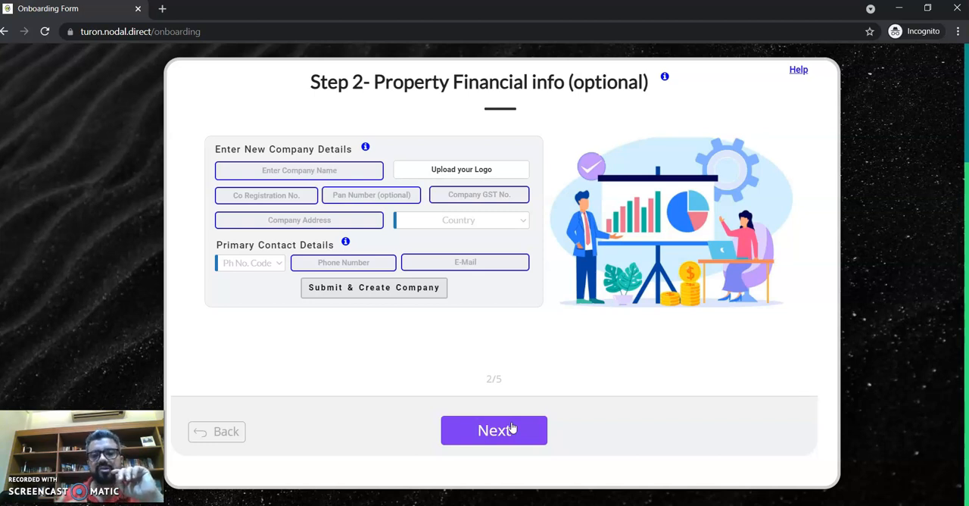
{"action": "left_click", "coordinate": [329, 174]}
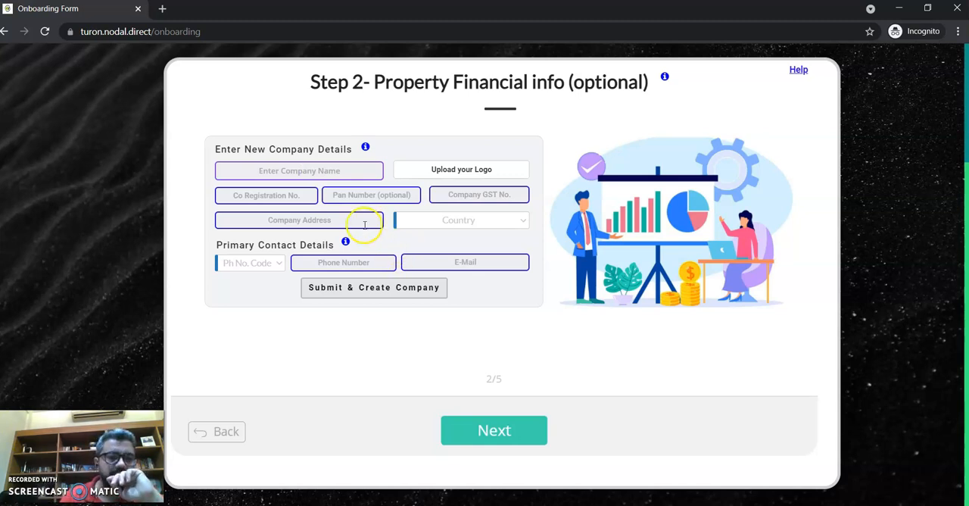
{"action": "left_click", "coordinate": [491, 430]}
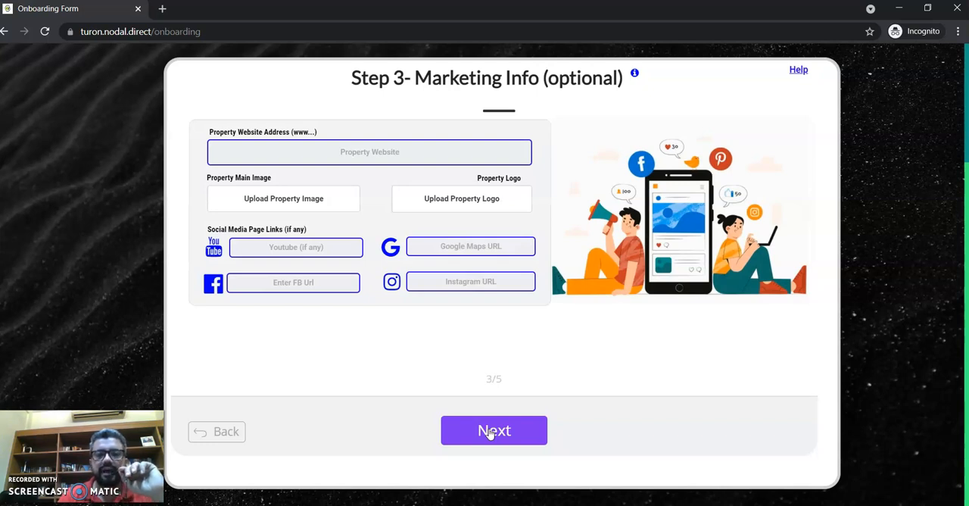
{"action": "left_click", "coordinate": [428, 149]}
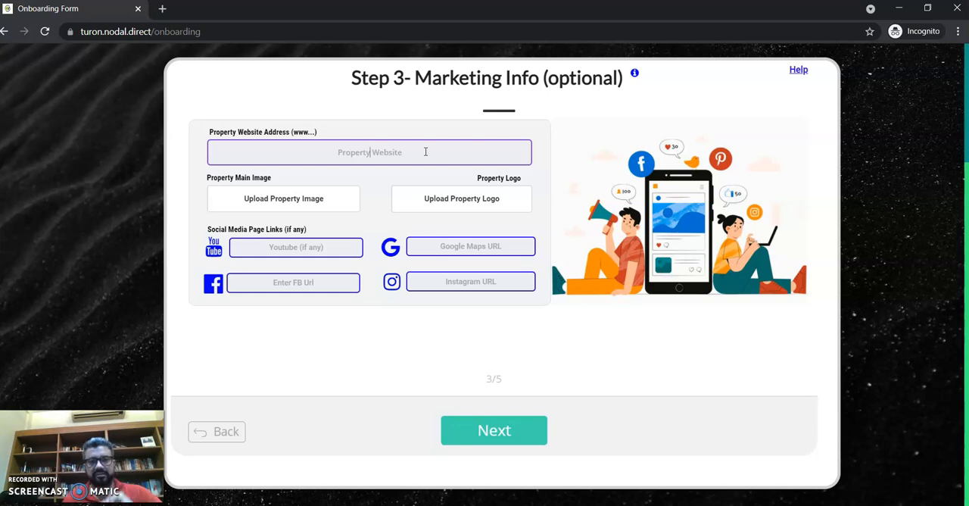
{"action": "type", "text": "WW"}
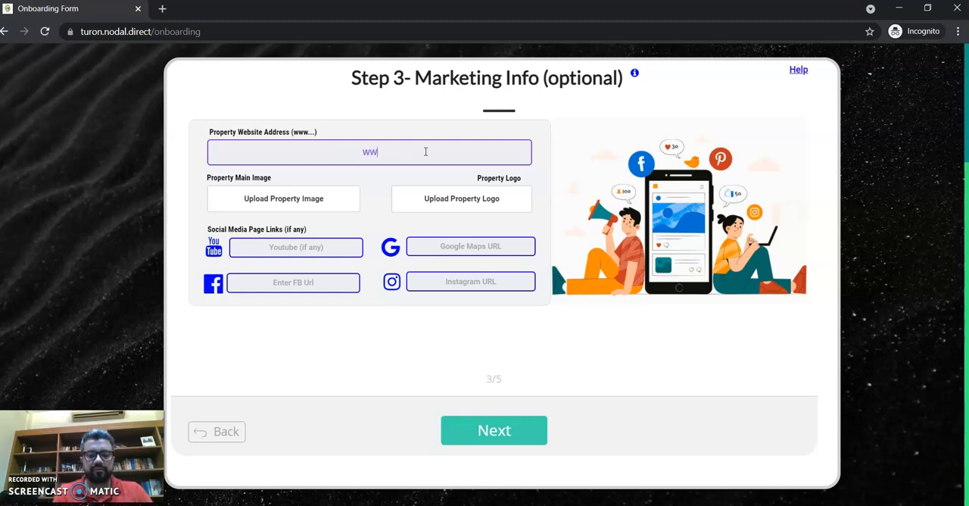
{"action": "type", "text": "W.THEPEER"}
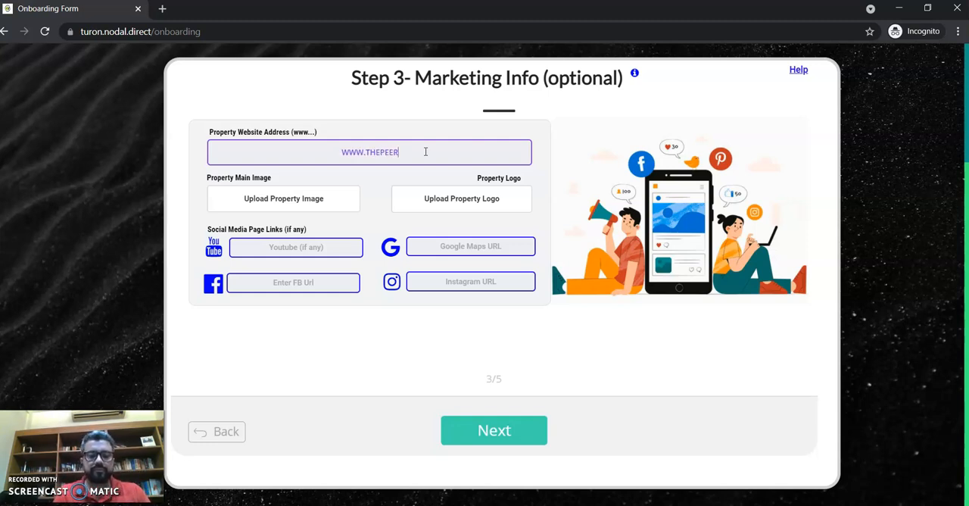
{"action": "type", "text": "CH.IN"}
{"action": "left_click", "coordinate": [307, 247]}
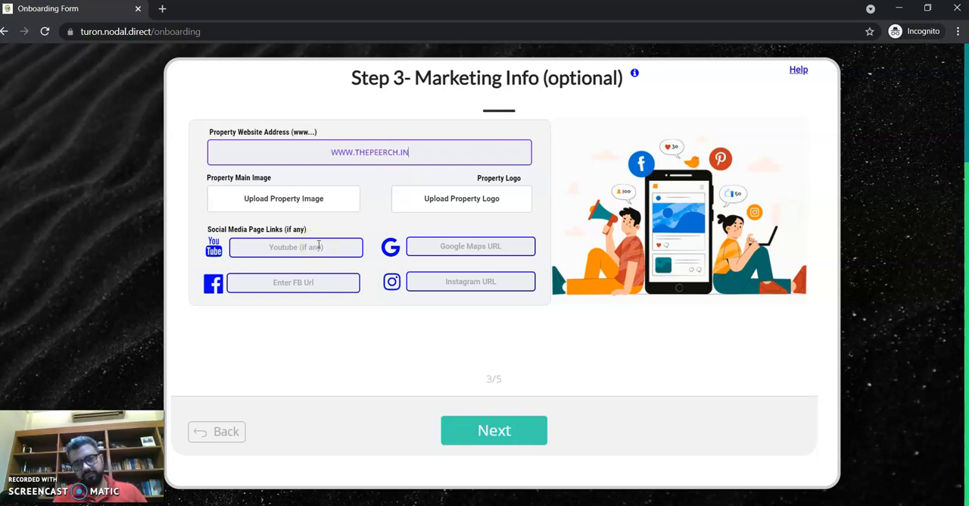
{"action": "left_click", "coordinate": [348, 263]}
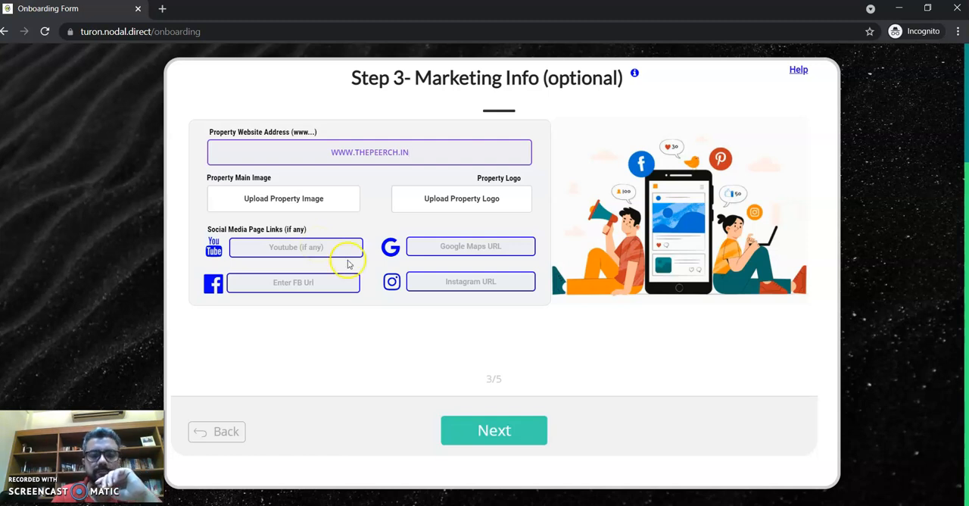
{"action": "left_click", "coordinate": [496, 430]}
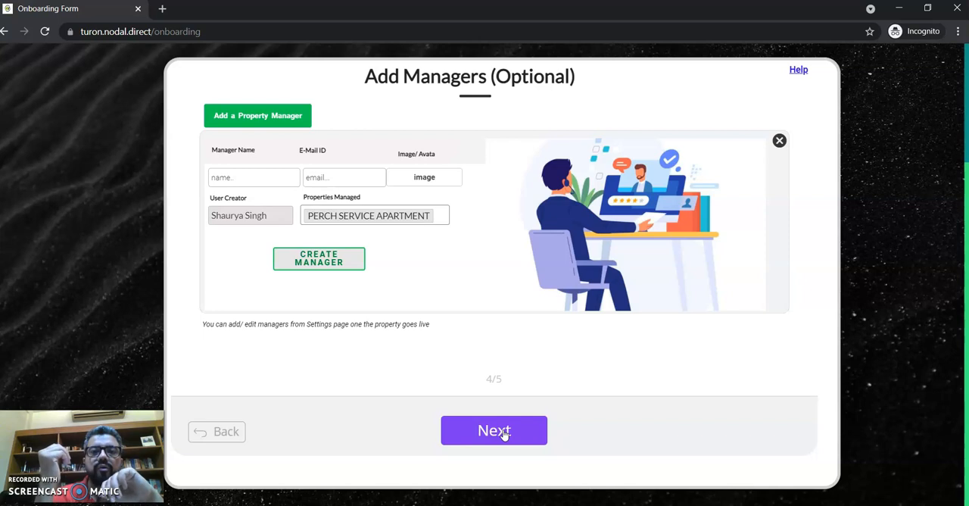
Step: Create a property manager for PERCH SERVICE APARTMENT by entering the manager's name and e-mail address
{"action": "left_click", "coordinate": [270, 177]}
{"action": "left_click", "coordinate": [400, 255]}
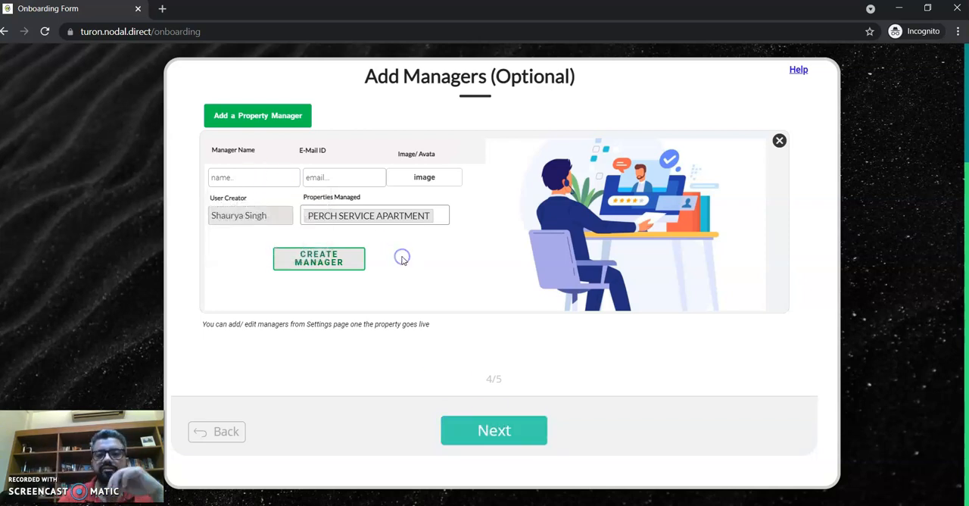
{"action": "left_click_drag", "start_coordinate": [278, 218], "coordinate": [245, 218]}
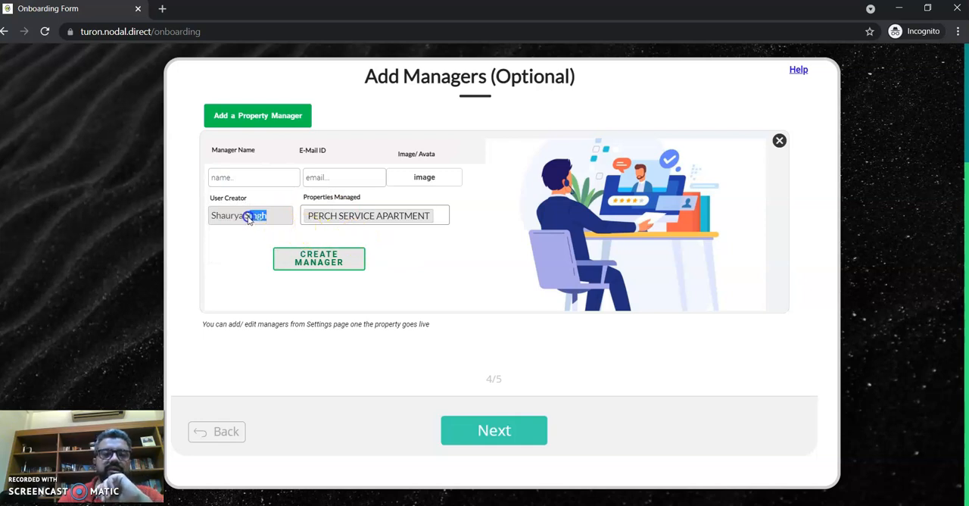
{"action": "left_click", "coordinate": [244, 177]}
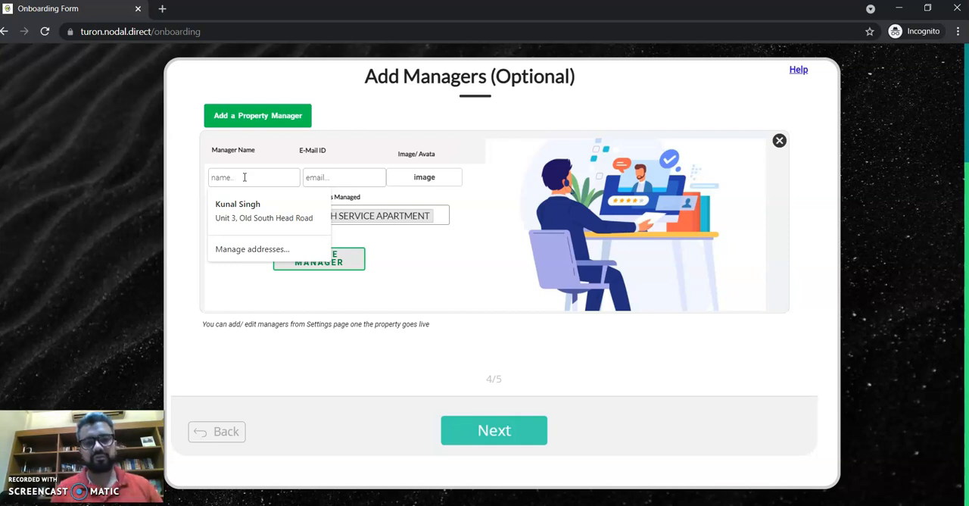
{"action": "type", "text": "mr"}
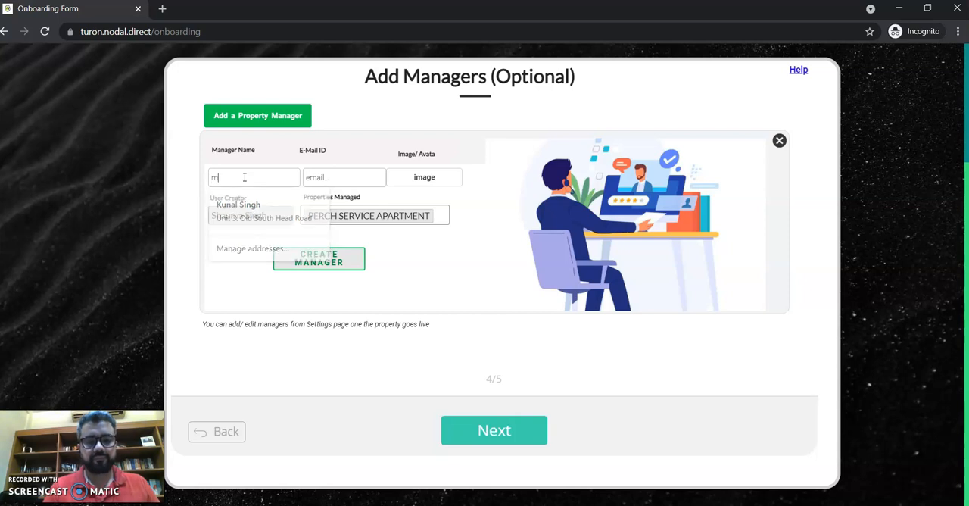
{"action": "type", "text": " K"}
{"action": "key", "text": "Tab"}
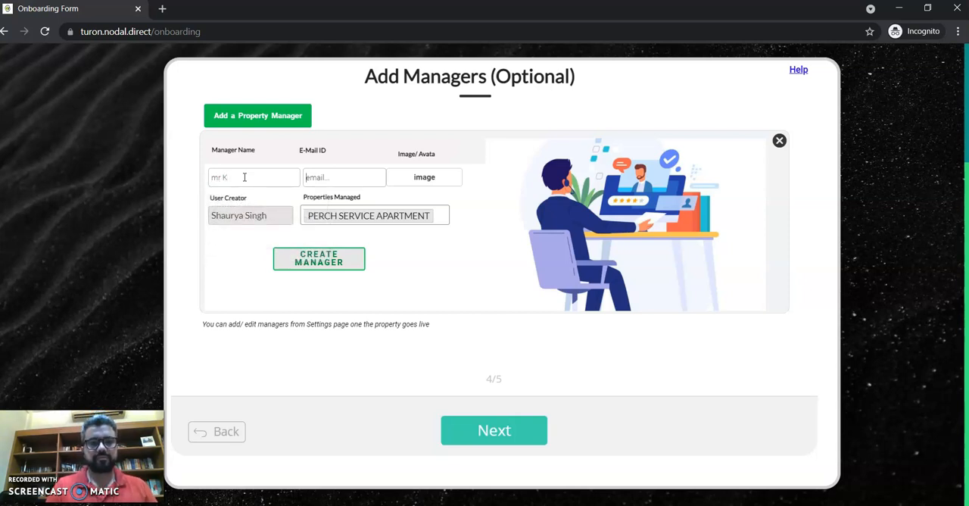
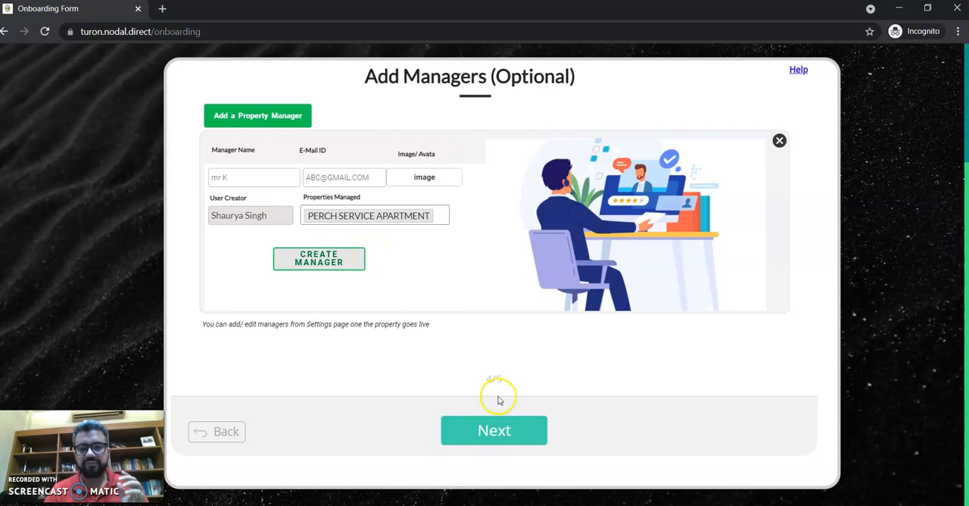
{"action": "left_click", "coordinate": [319, 262]}
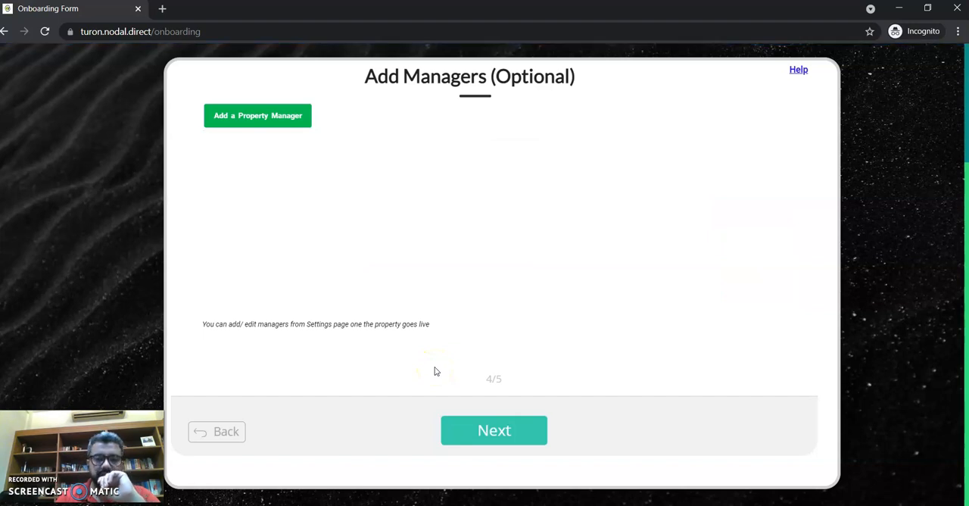
Step: Continue to the units setup and start a new room of type Single Room named FIRSTROOM
{"action": "left_click", "coordinate": [475, 421]}
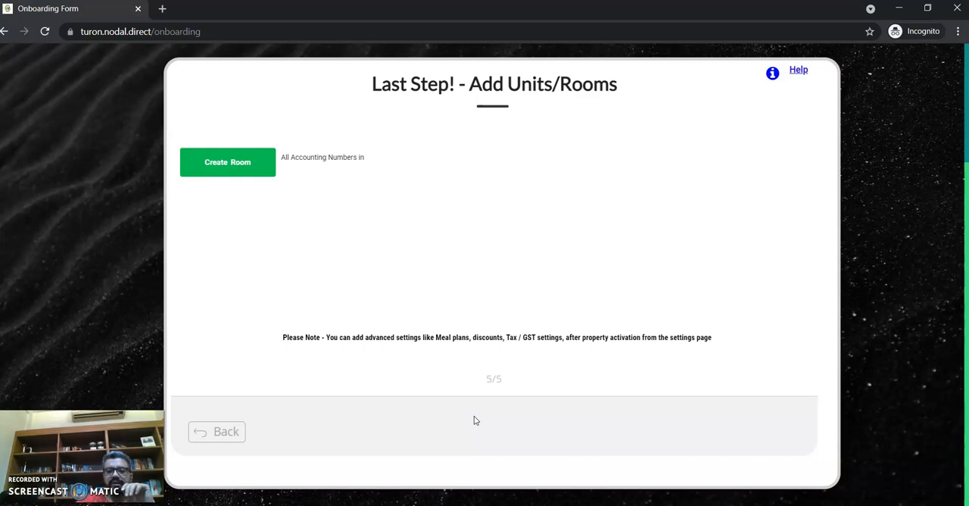
{"action": "left_click", "coordinate": [229, 161]}
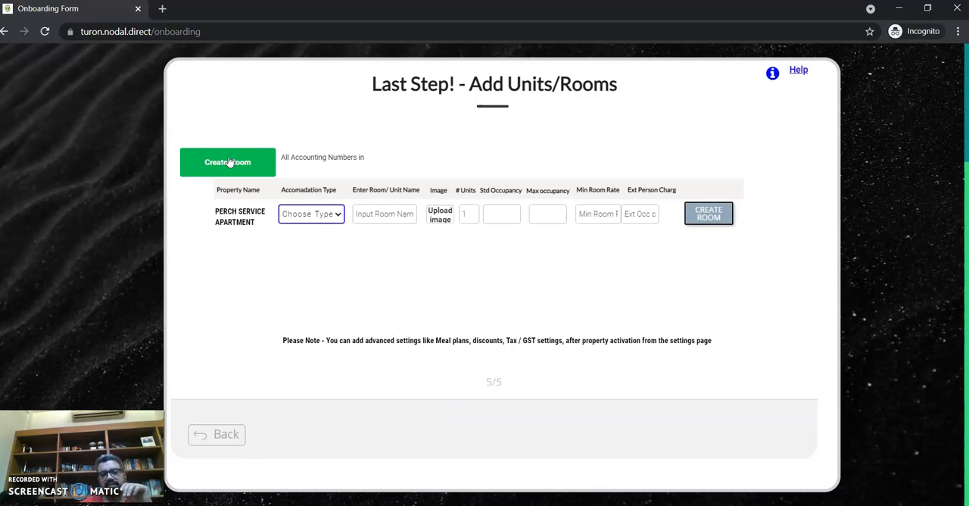
{"action": "left_click", "coordinate": [301, 215]}
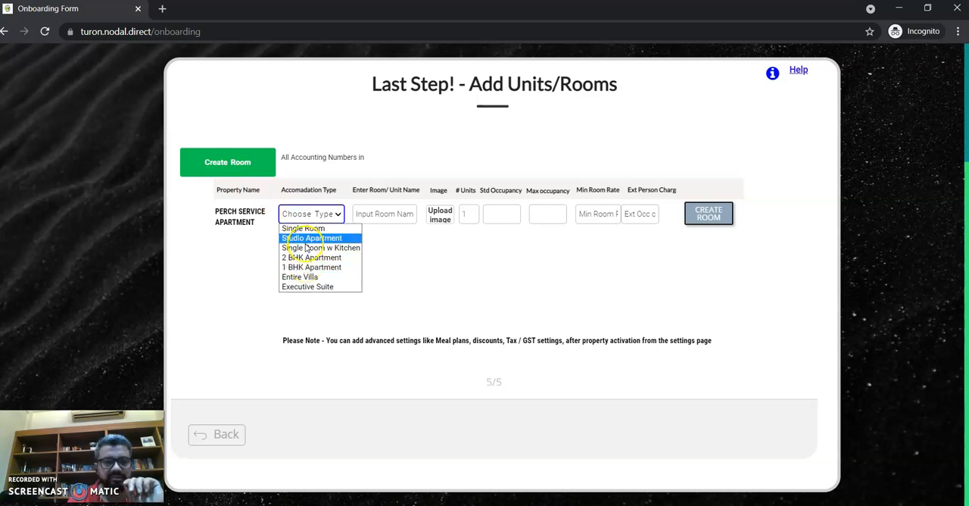
{"action": "left_click", "coordinate": [305, 229]}
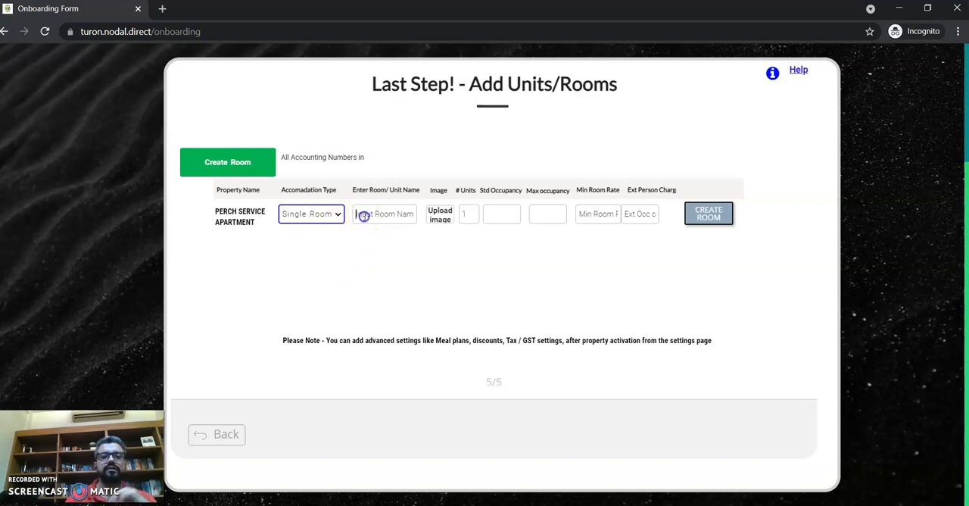
{"action": "left_click", "coordinate": [365, 216]}
{"action": "type", "text": "FIRSTROOM"}
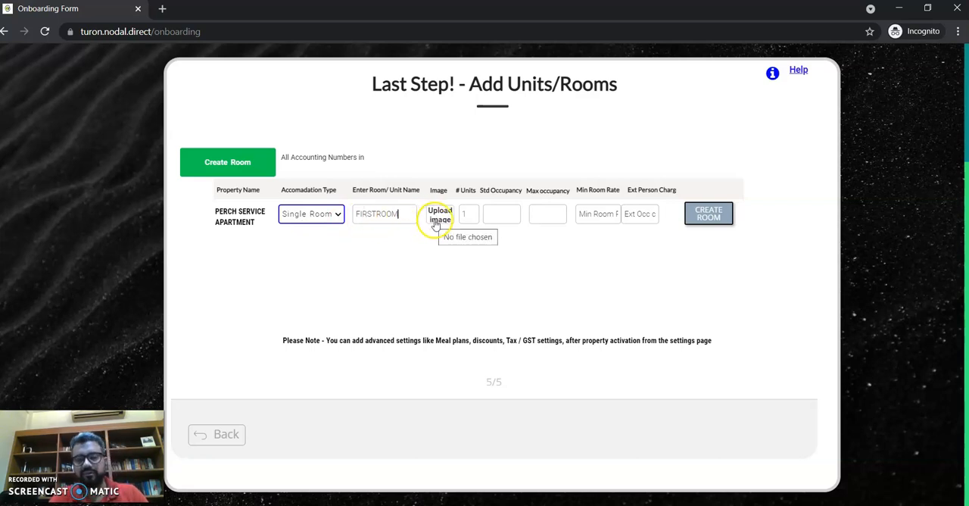
Step: Create the room with standard occupancy 2, maximum occupancy 3, minimum room rate 500 and extra person charge 100
{"action": "left_click", "coordinate": [509, 217]}
{"action": "type", "text": "2"}
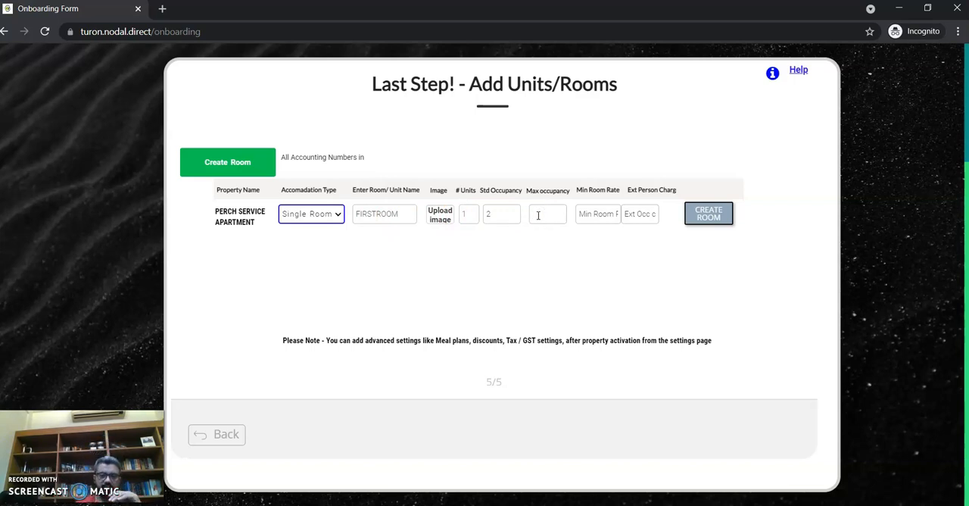
{"action": "type", "text": "3"}
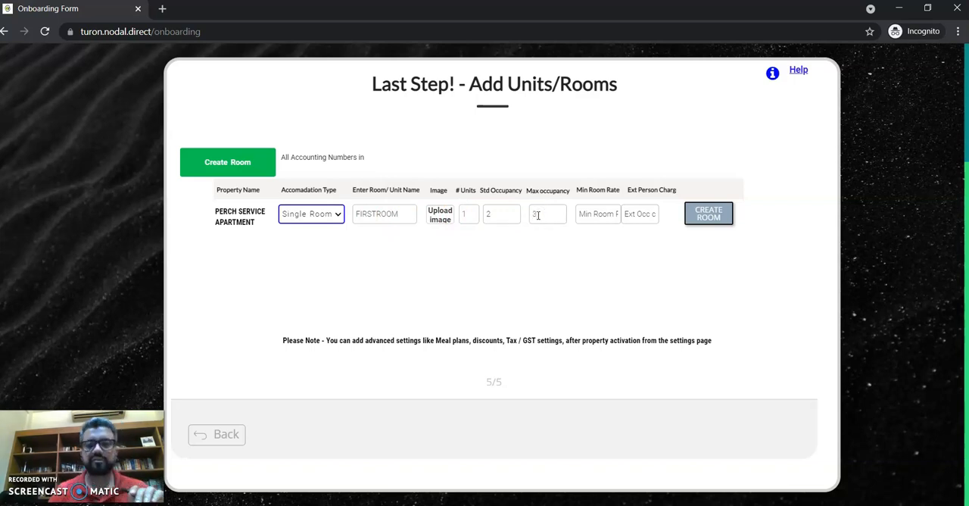
{"action": "left_click", "coordinate": [591, 219]}
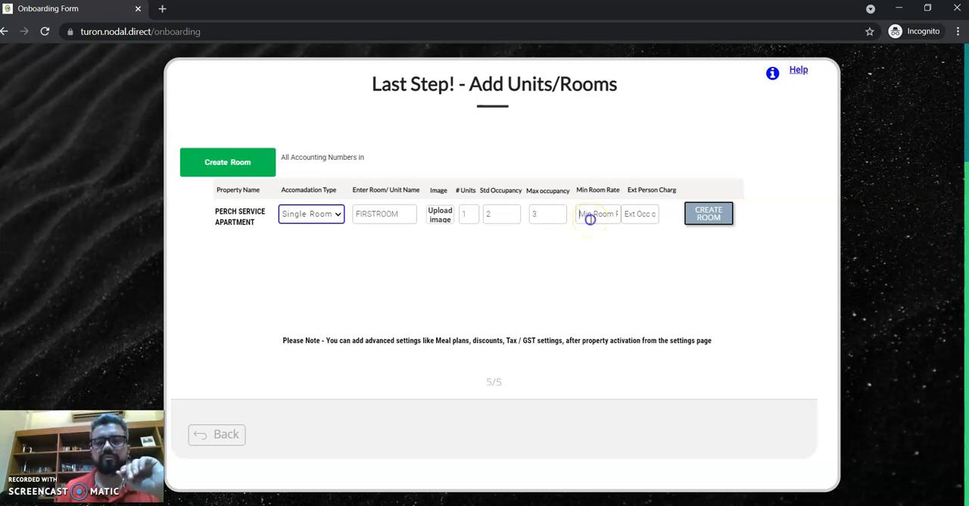
{"action": "type", "text": "500"}
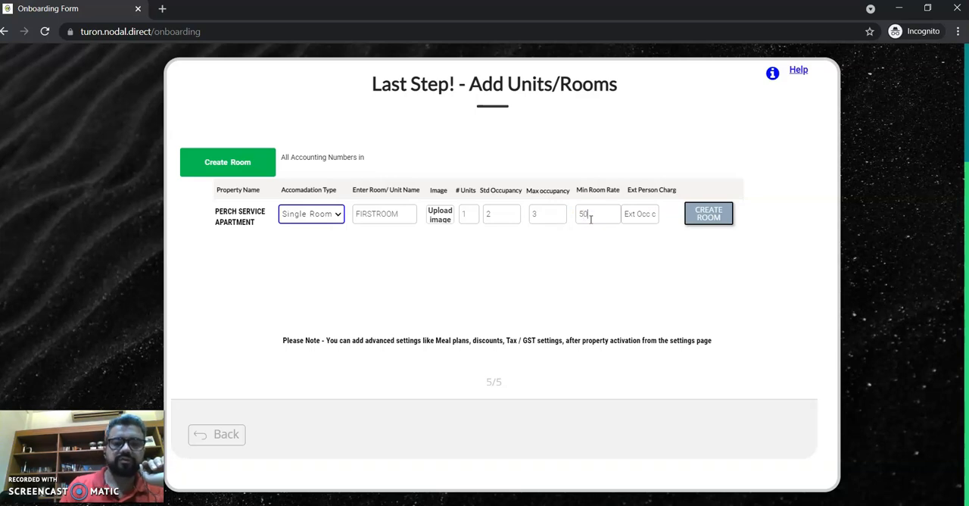
{"action": "left_click", "coordinate": [635, 220]}
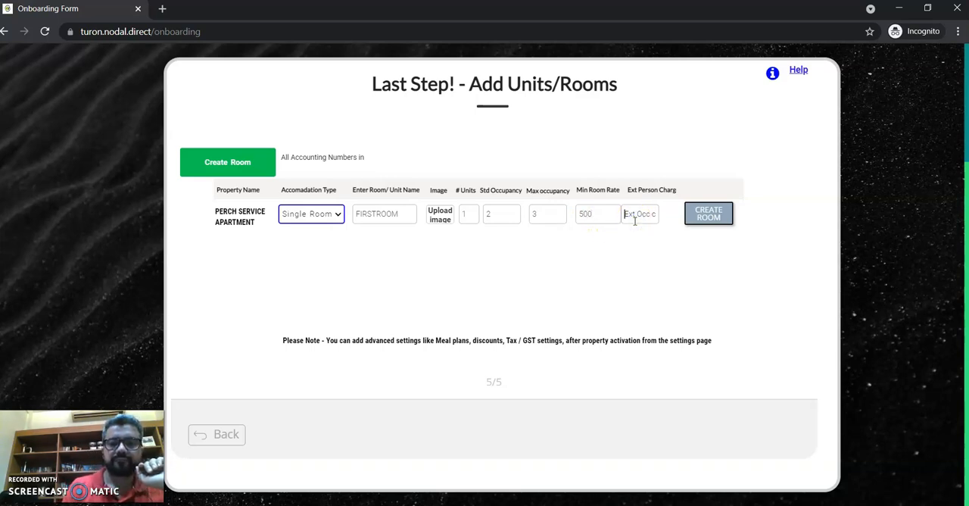
{"action": "type", "text": "100"}
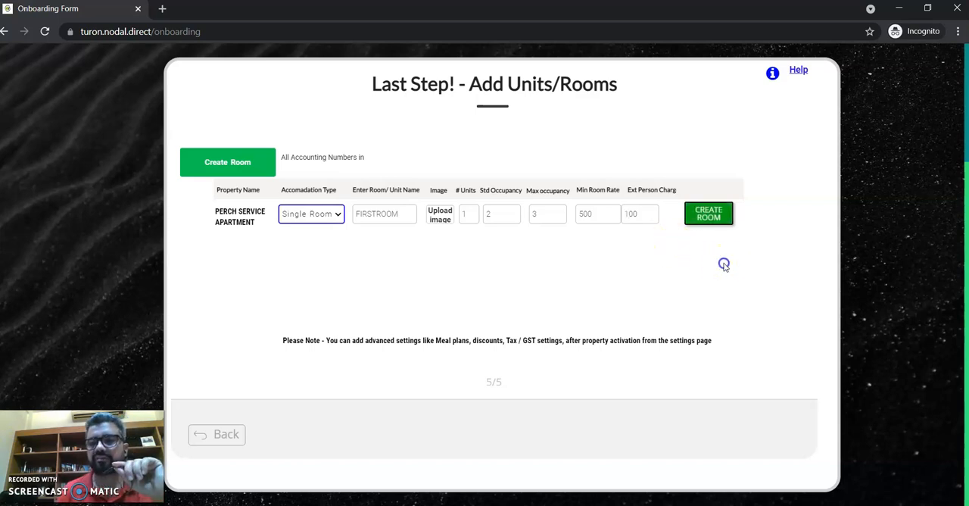
{"action": "left_click", "coordinate": [705, 217]}
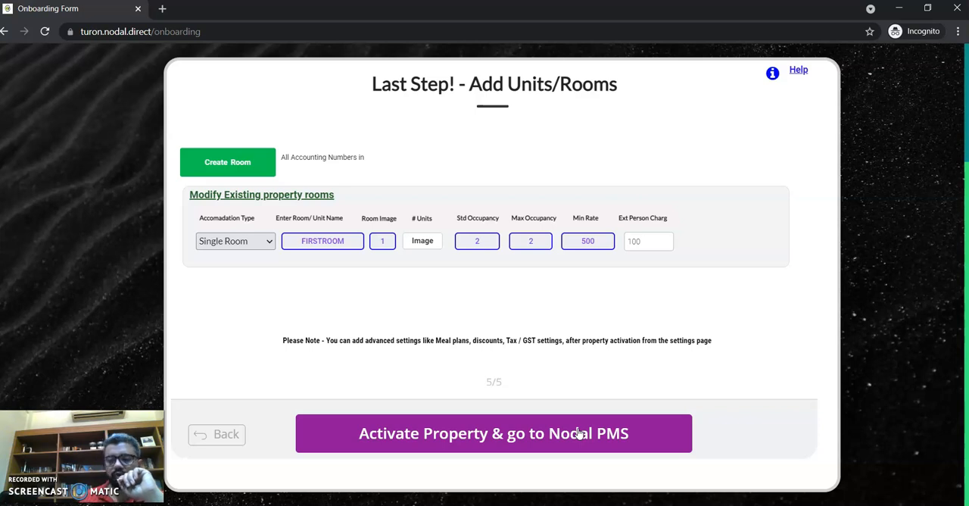
Step: Activate the property and go to its Nodal PMS home dashboard to view the day's highlights
{"action": "left_click", "coordinate": [579, 433]}
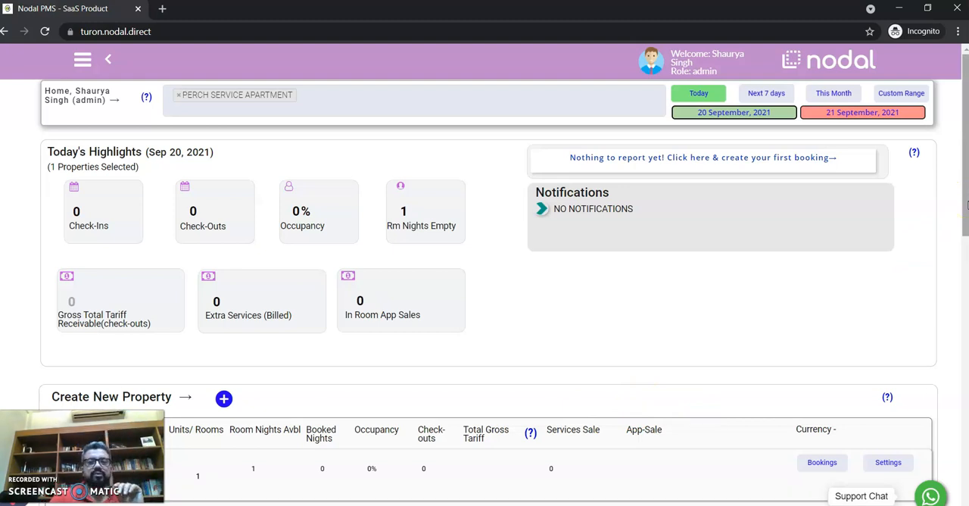
{"action": "left_click_drag", "start_coordinate": [967, 205], "coordinate": [966, 220]}
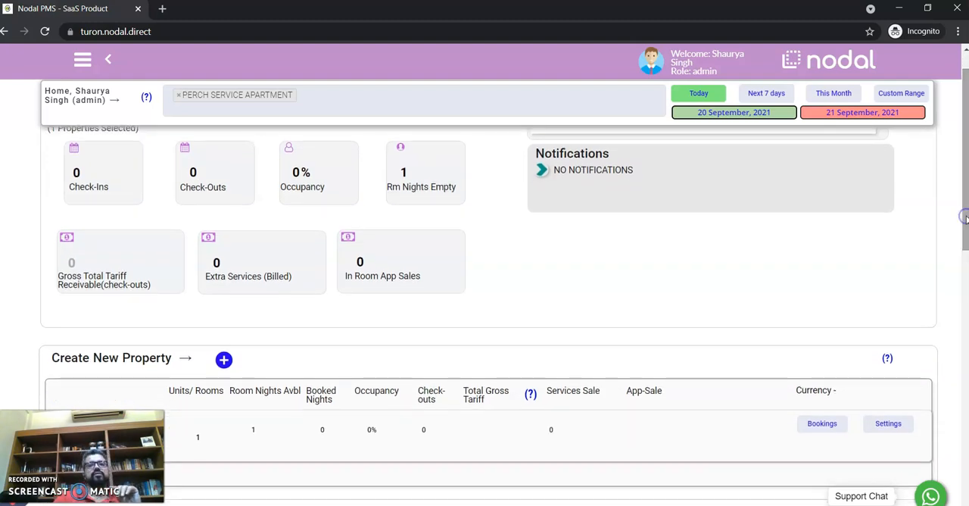
{"action": "left_click_drag", "start_coordinate": [967, 220], "coordinate": [936, 211]}
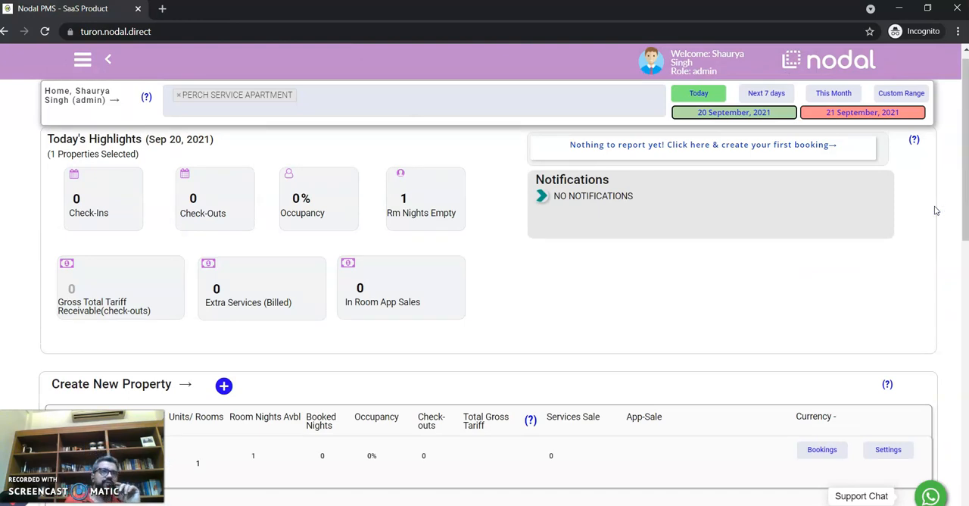